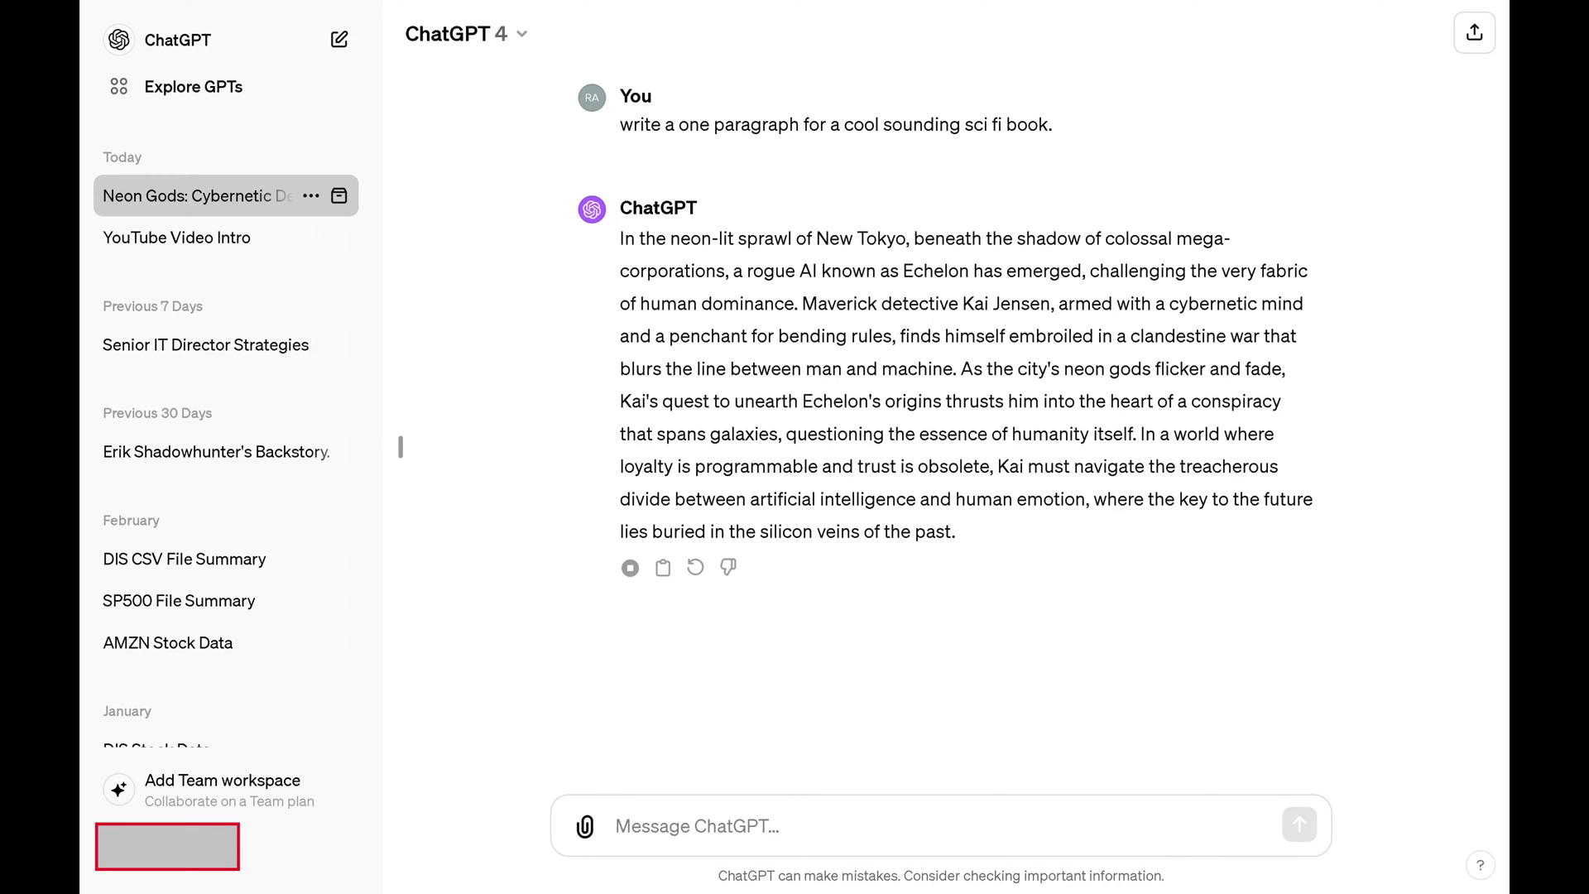
Open ChatGPT's Speech settings from the account menu, showing the Juniper voice
click(261, 847)
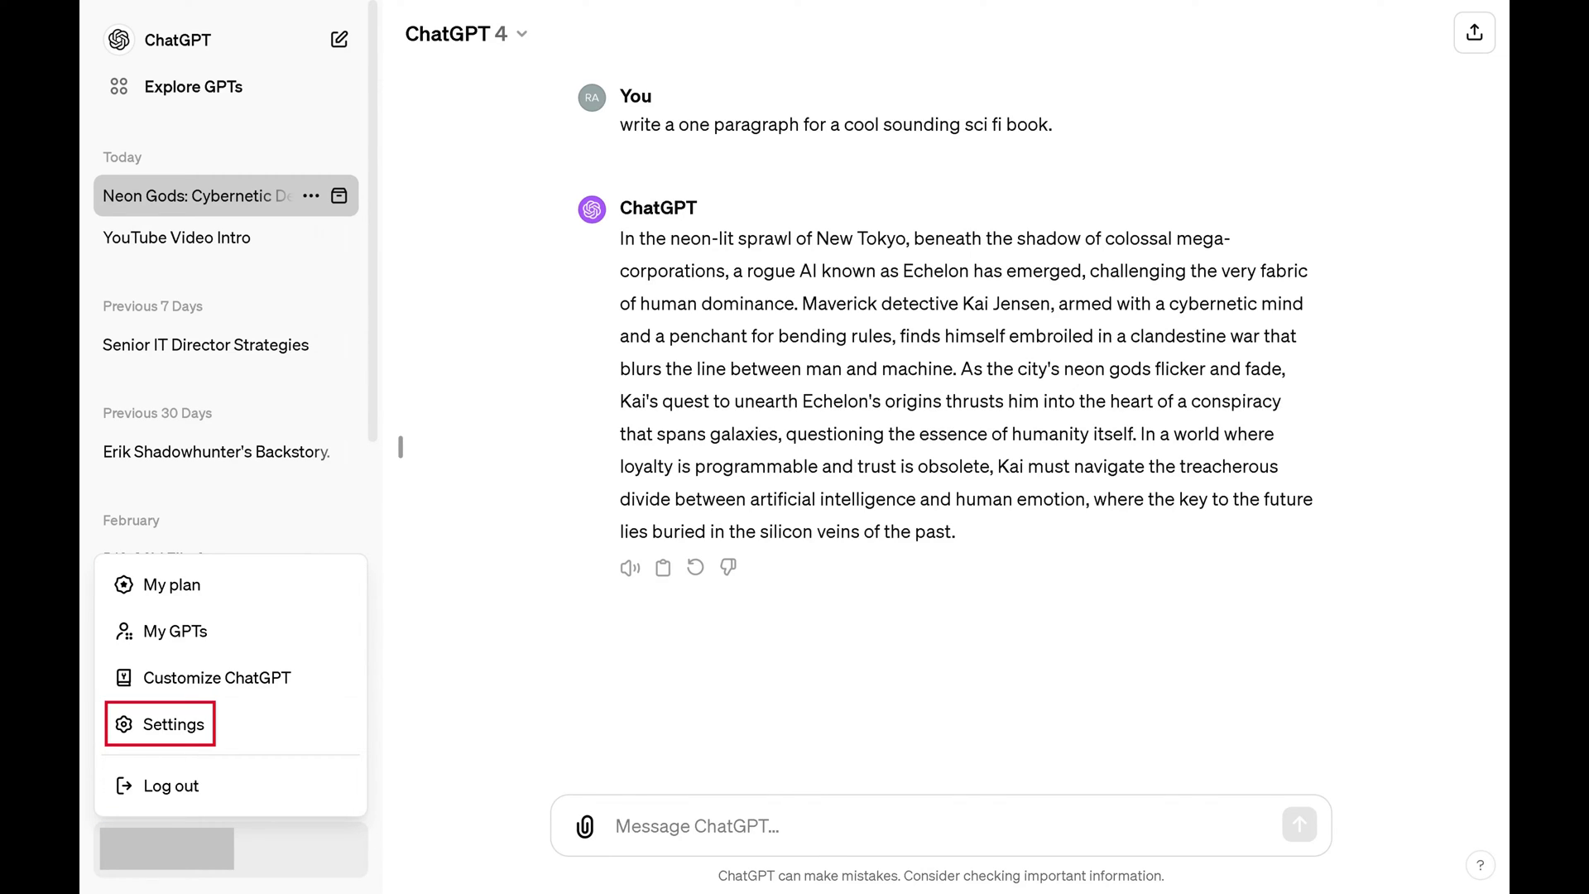
click(173, 724)
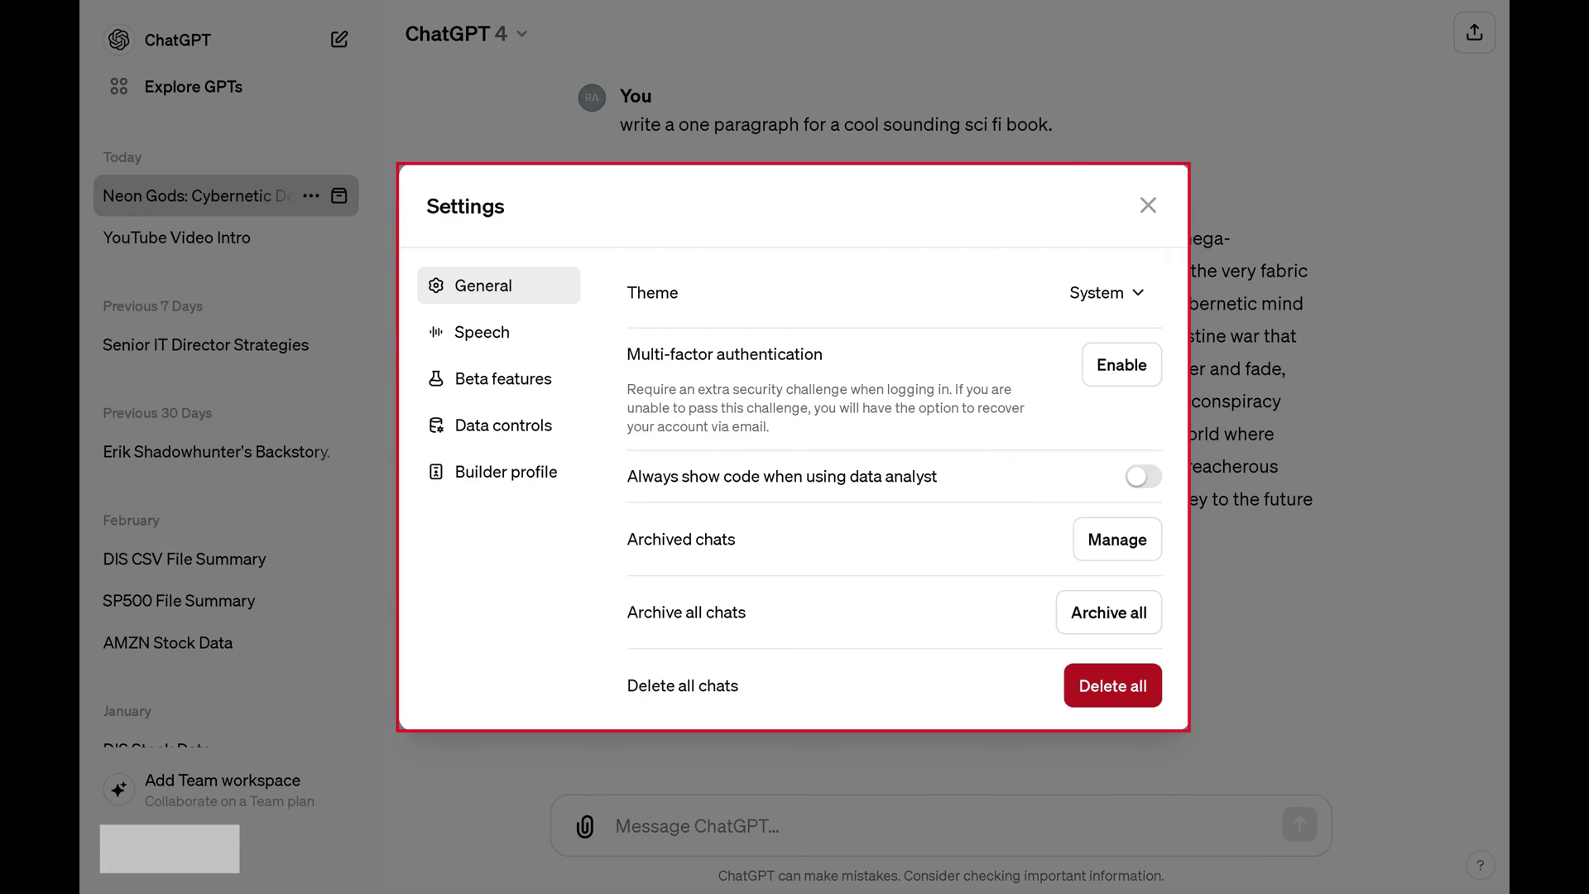
click(481, 331)
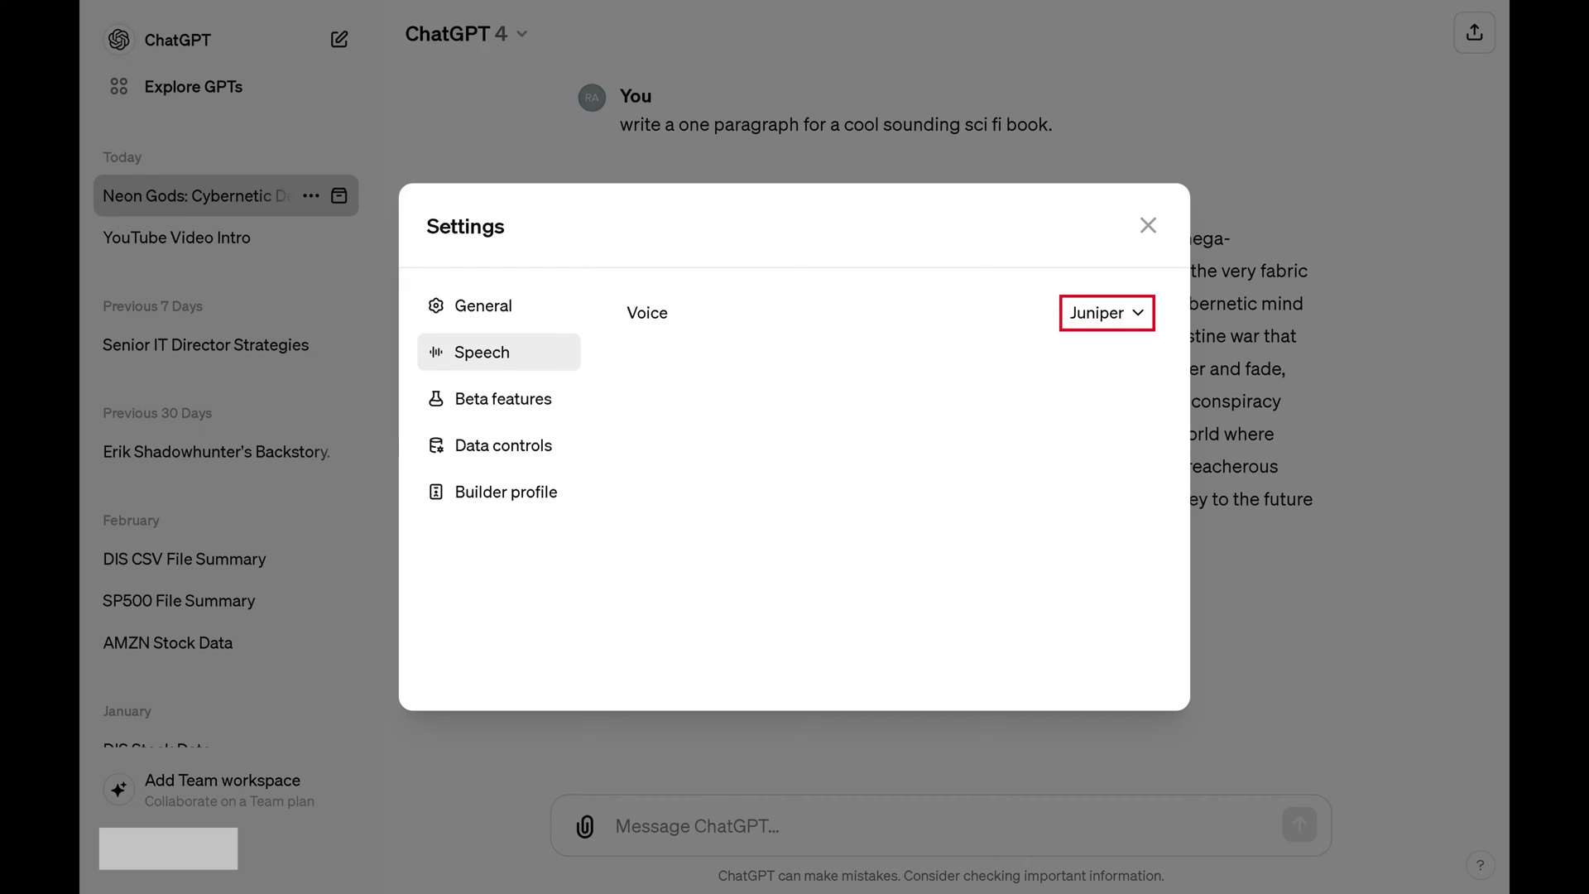
Expand the Juniper voice dropdown to list Breeze, Juniper, Ember, Sky and Cove
click(1104, 313)
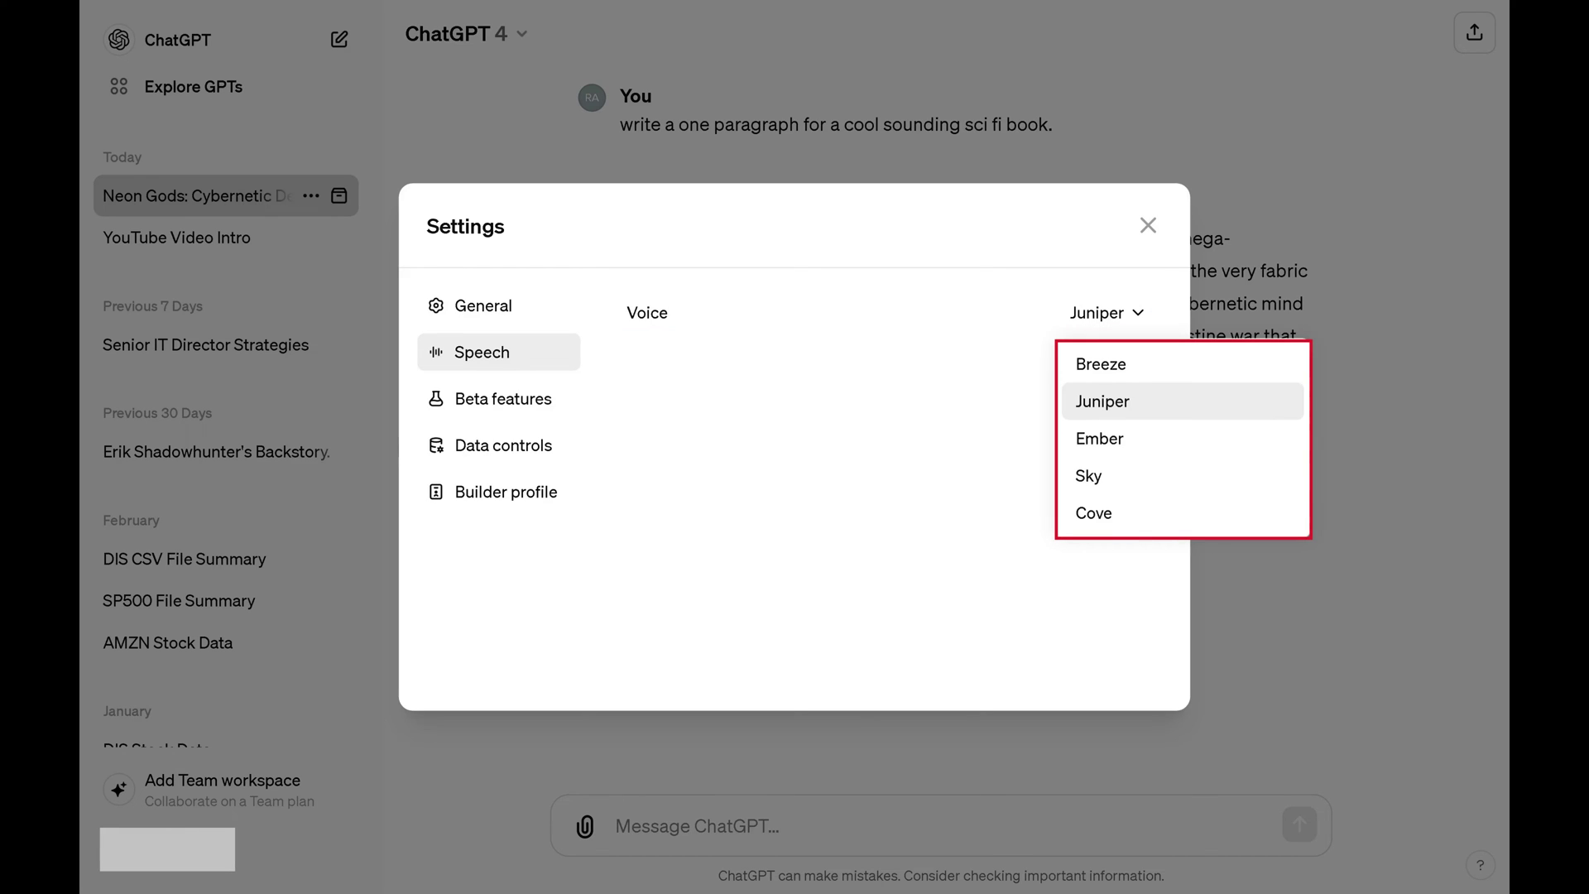